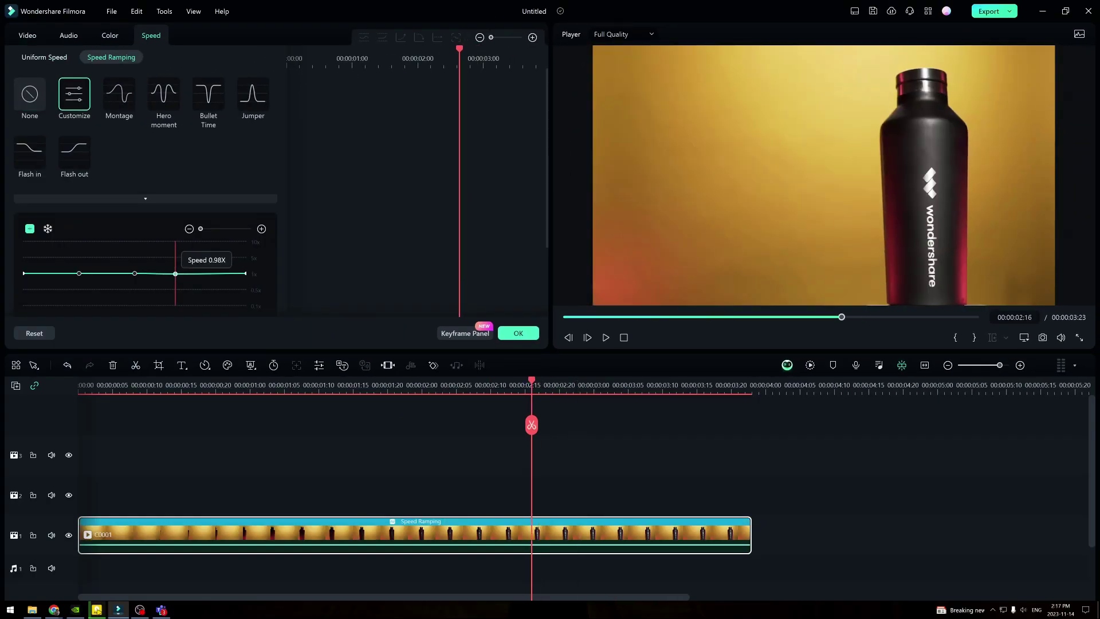
# Step: Ramp the bottle clip's opening speed to about 2.7x, preview it, and duplicate it onto track 3
pyautogui.moveTo(52, 274); pyautogui.dragTo(51, 265)
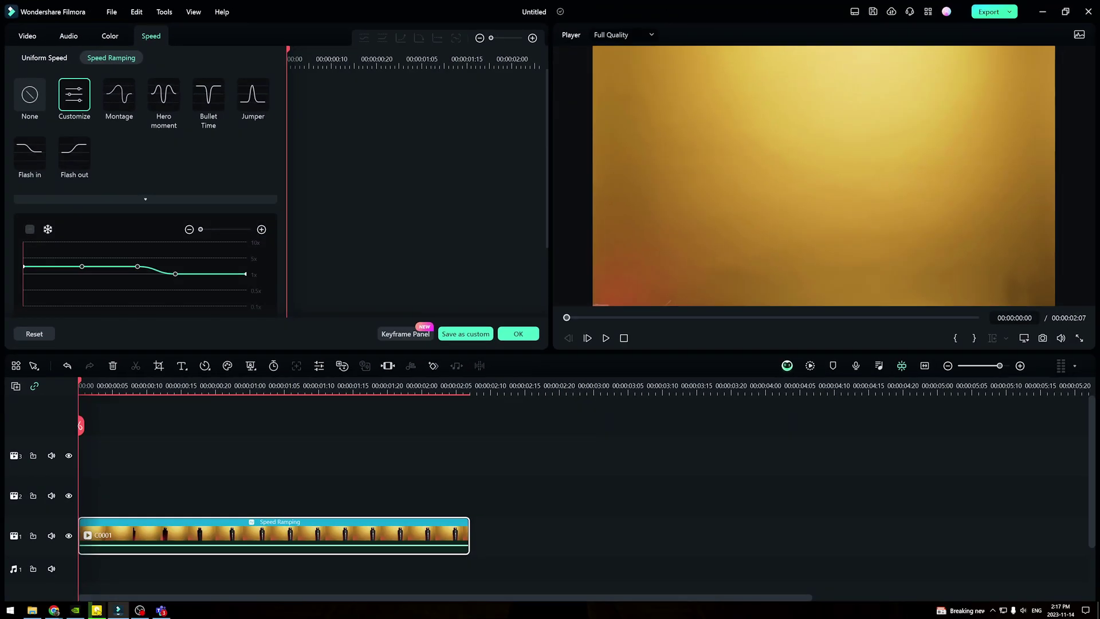
pyautogui.press('space')
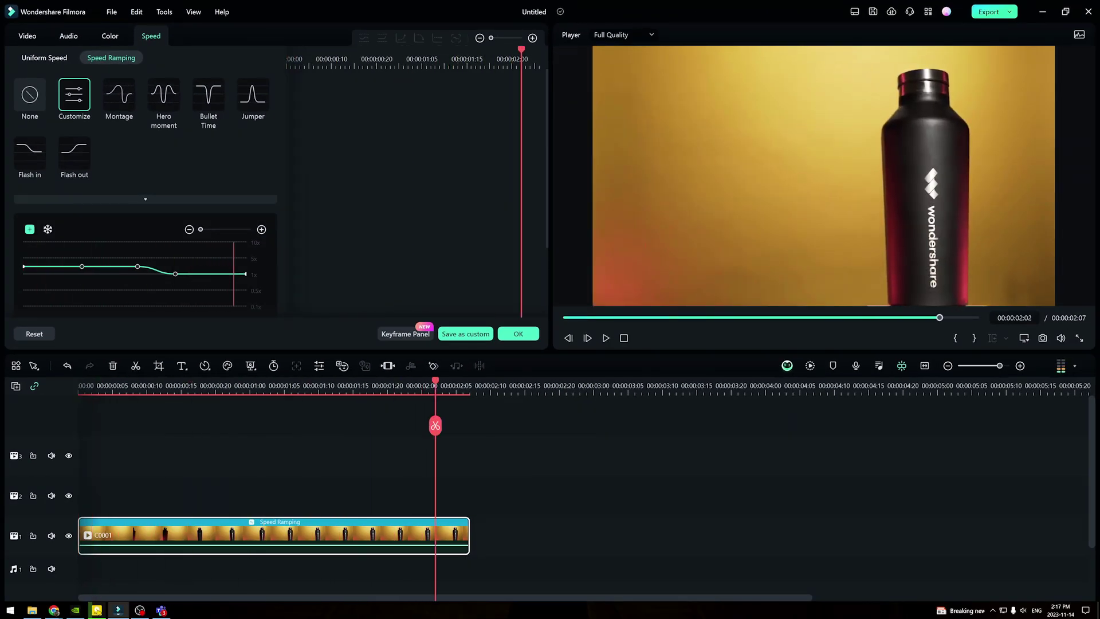
pyautogui.moveTo(339, 533); pyautogui.dragTo(342, 458)
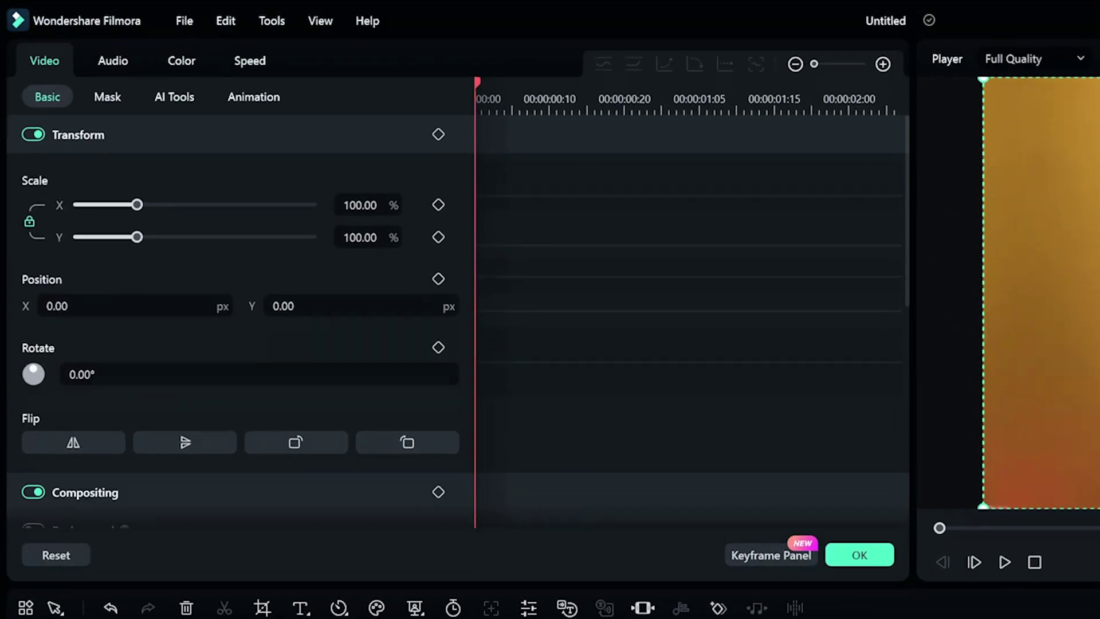
# Step: Apply an AI Mask with Select Subject to isolate the bottle on the top copy
pyautogui.click(107, 96)
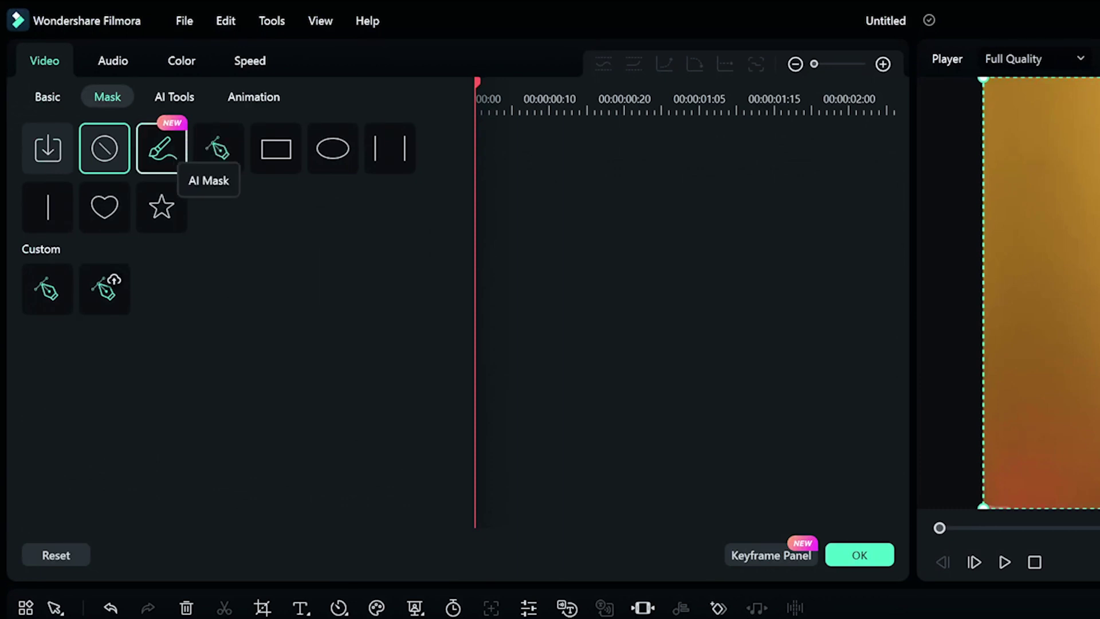
pyautogui.click(162, 148)
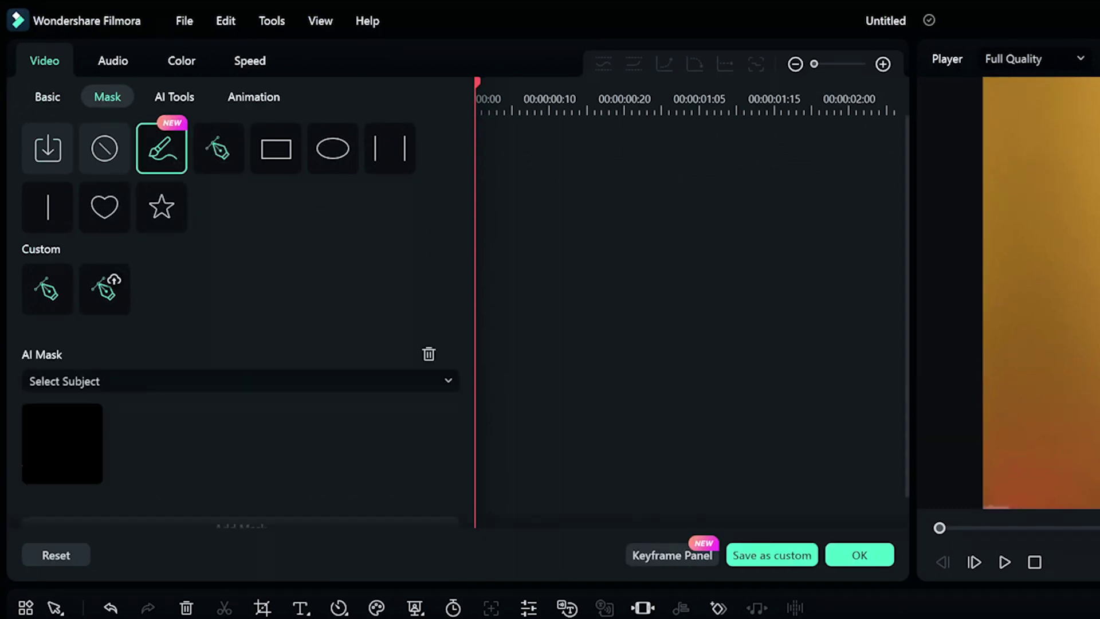
pyautogui.click(240, 381)
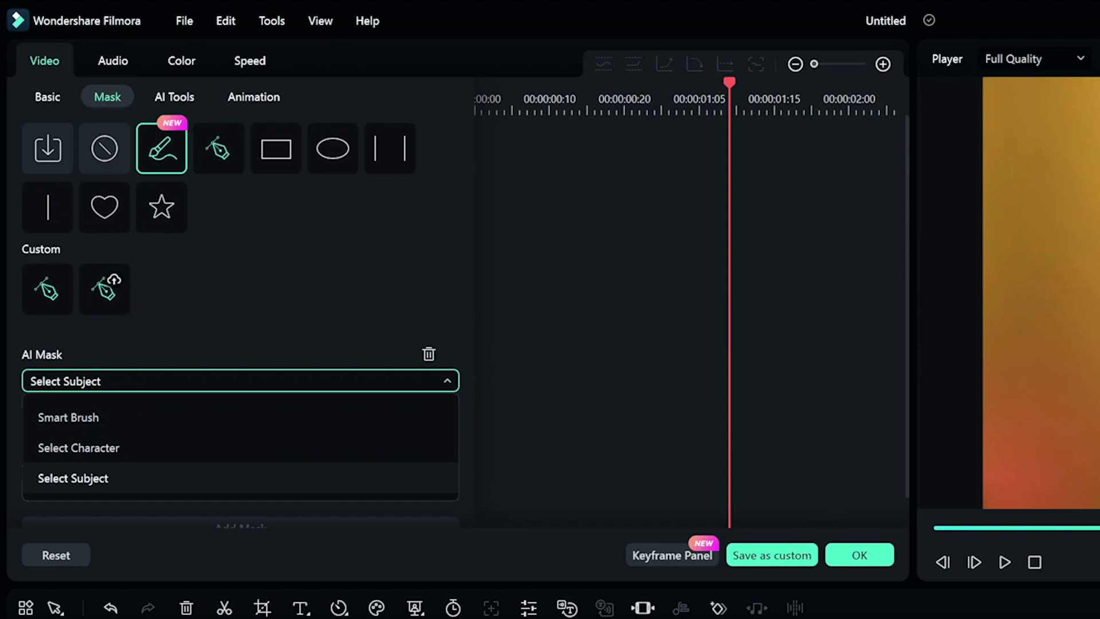
pyautogui.click(72, 478)
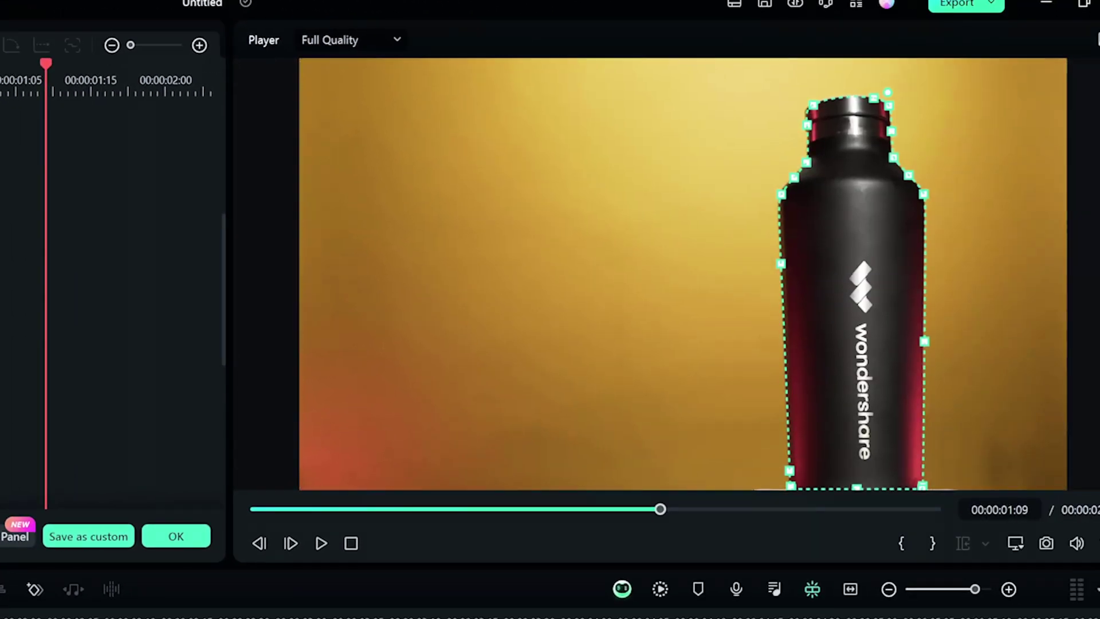
# Step: Stretch the mask's neck edge past the right frame edge and delete the extra vertices
pyautogui.moveTo(891, 132); pyautogui.dragTo(1099, 133)
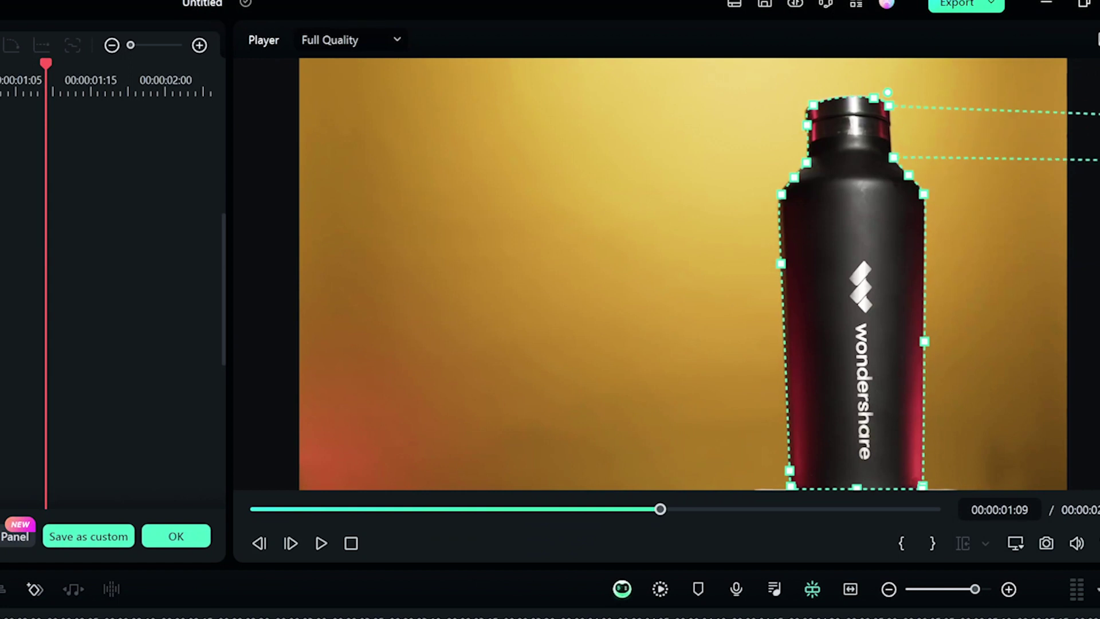
pyautogui.press('Delete')
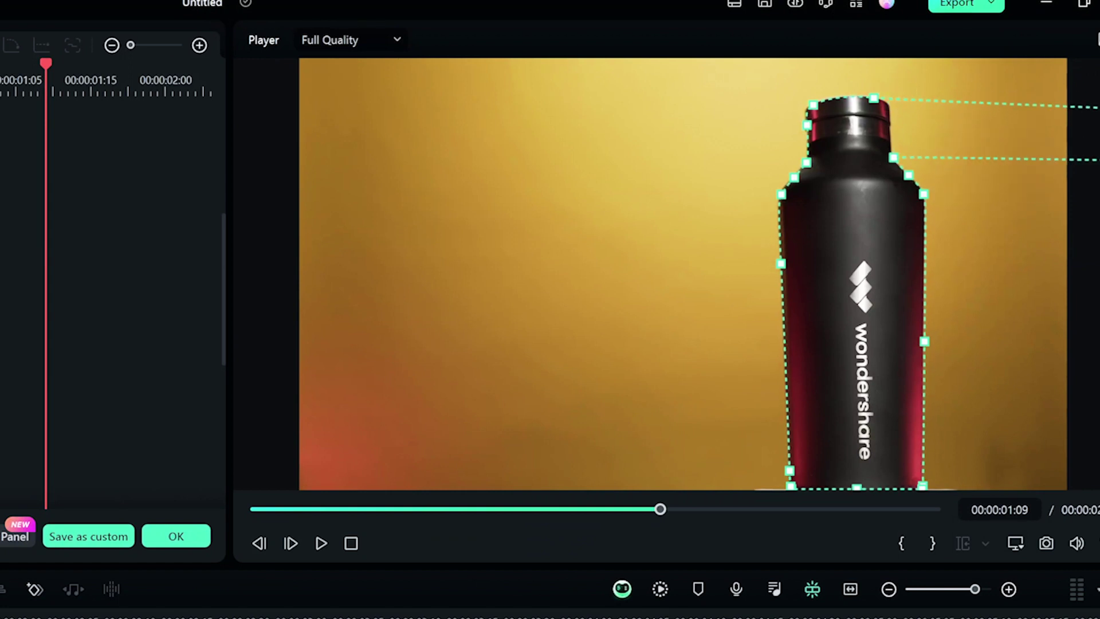
pyautogui.press('Delete')
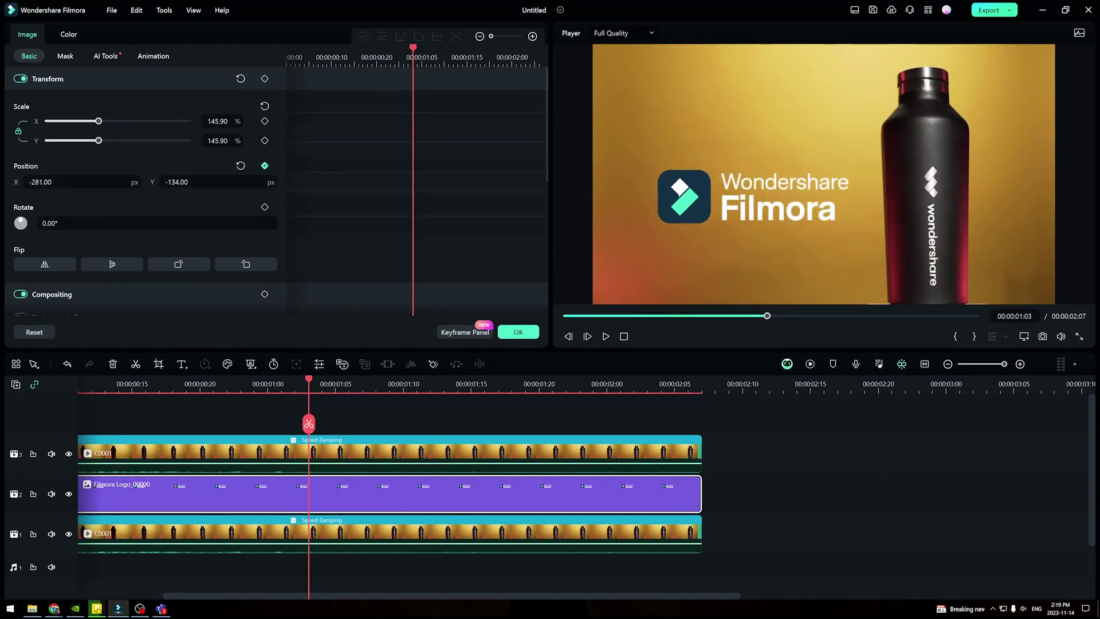
# Step: Keyframe the logo's position rising from behind the bottle, and set Ease out on the first keyframe
pyautogui.moveTo(684, 196); pyautogui.dragTo(684, 177)
pyautogui.press('space')
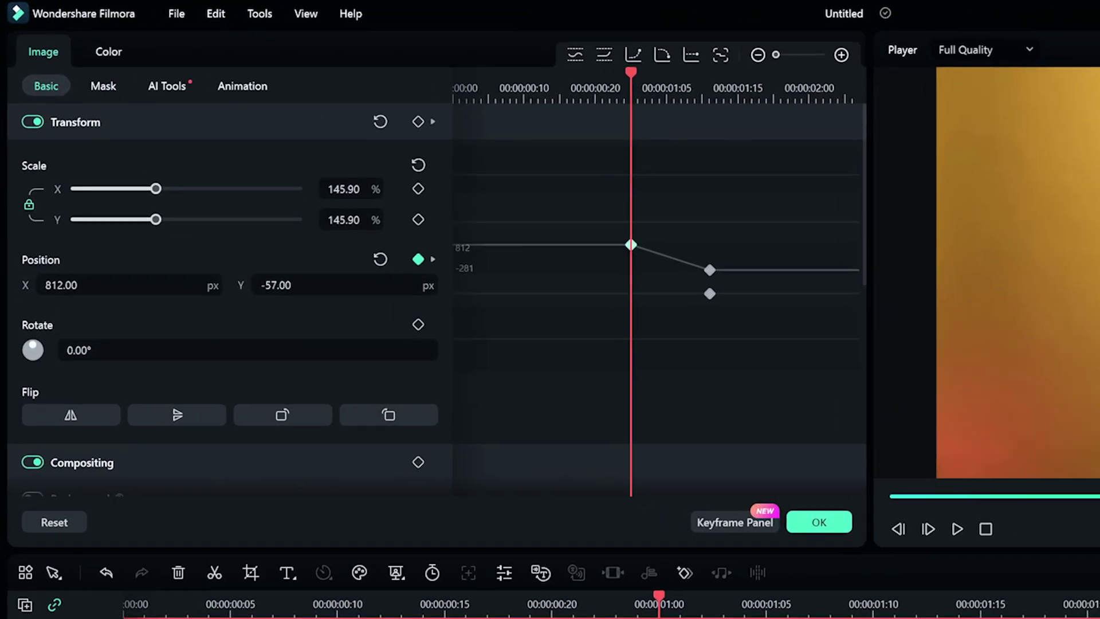
pyautogui.rightClick(633, 246)
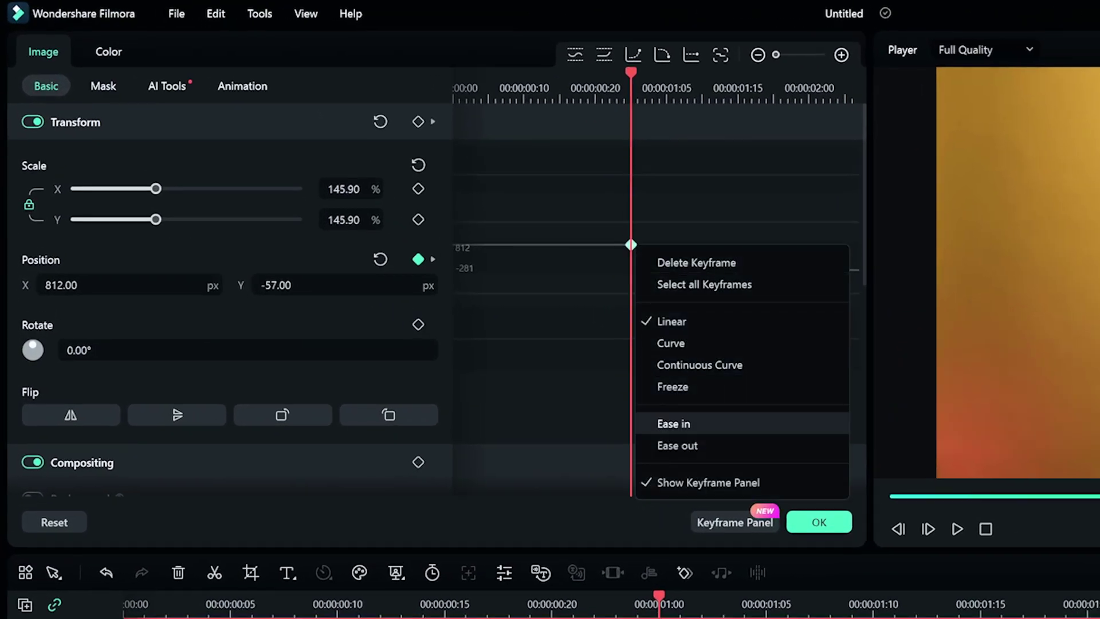
pyautogui.click(677, 446)
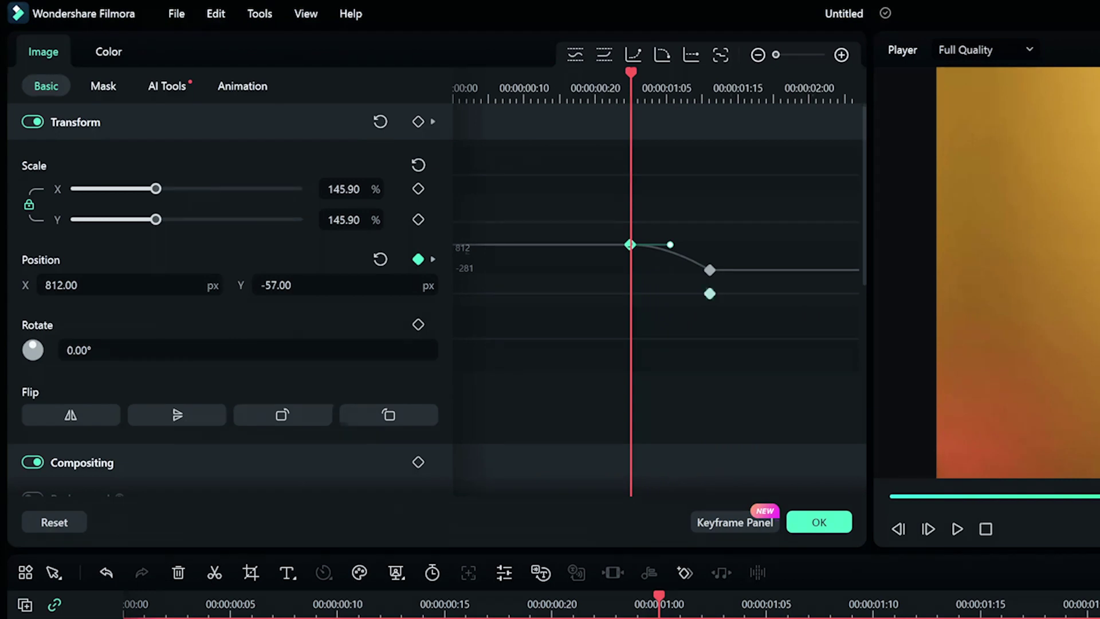
pyautogui.rightClick(710, 270)
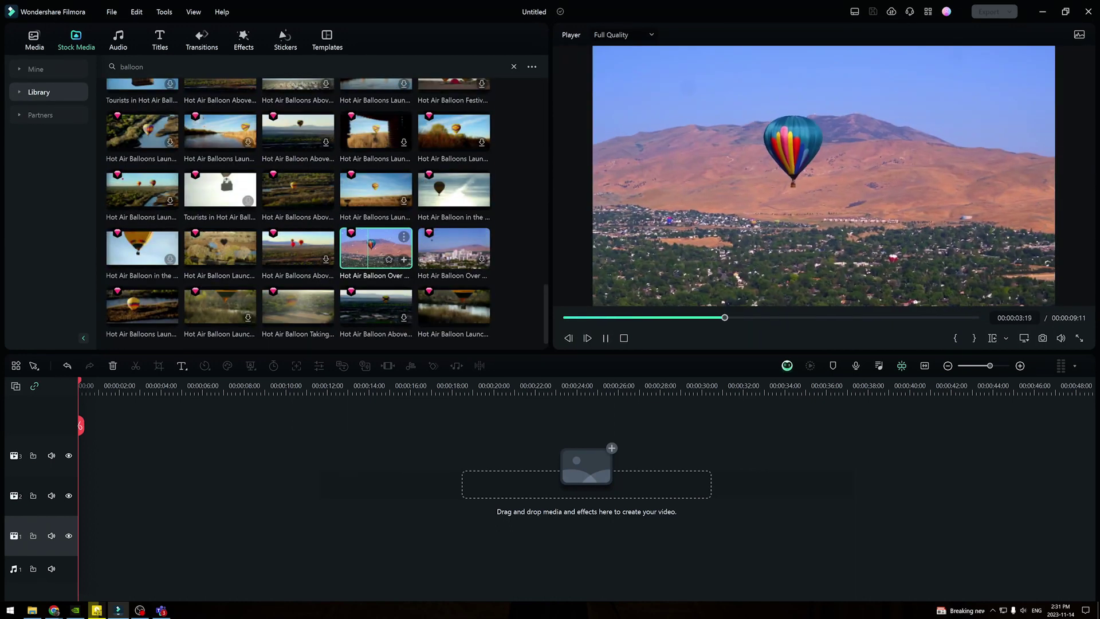
# Step: Add the 'Hot Air Balloon Over City of Reno by Aerial Drone' clip to track 1, with a copy on track 2
pyautogui.click(404, 259)
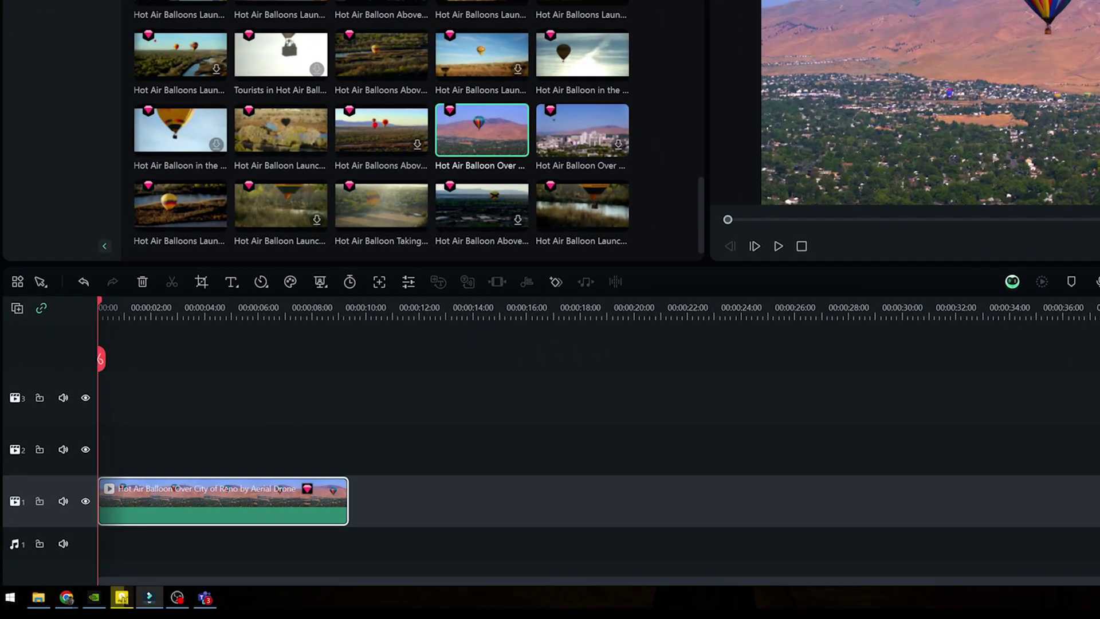
pyautogui.moveTo(376, 248); pyautogui.dragTo(176, 495)
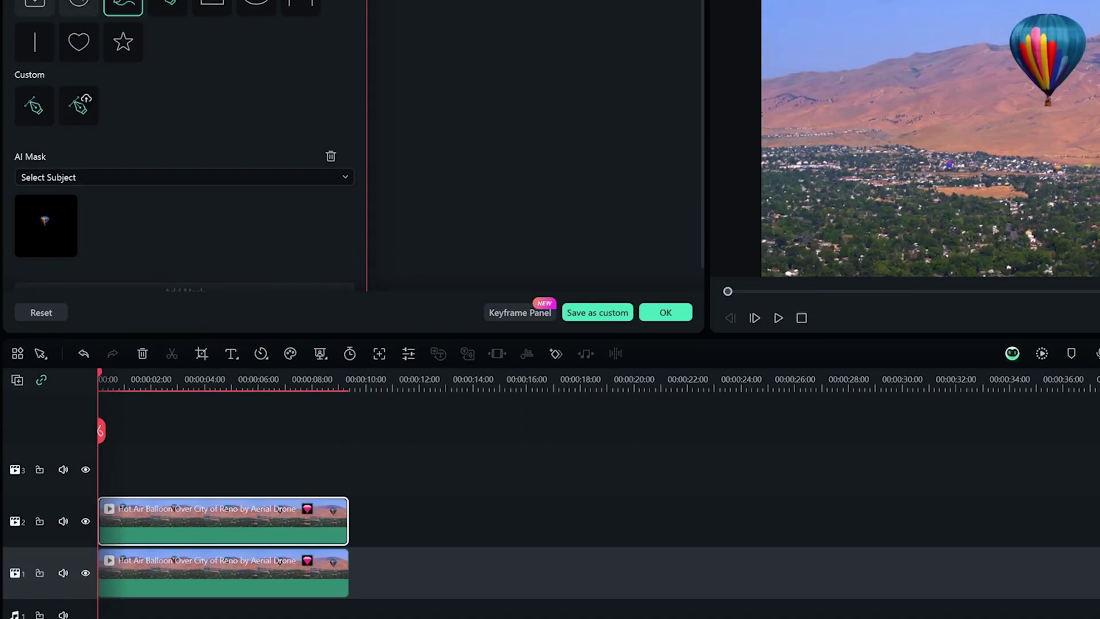
# Step: Paint a Smart Brush AI mask over the balloon on the track 2 copy and track it
pyautogui.click(183, 296)
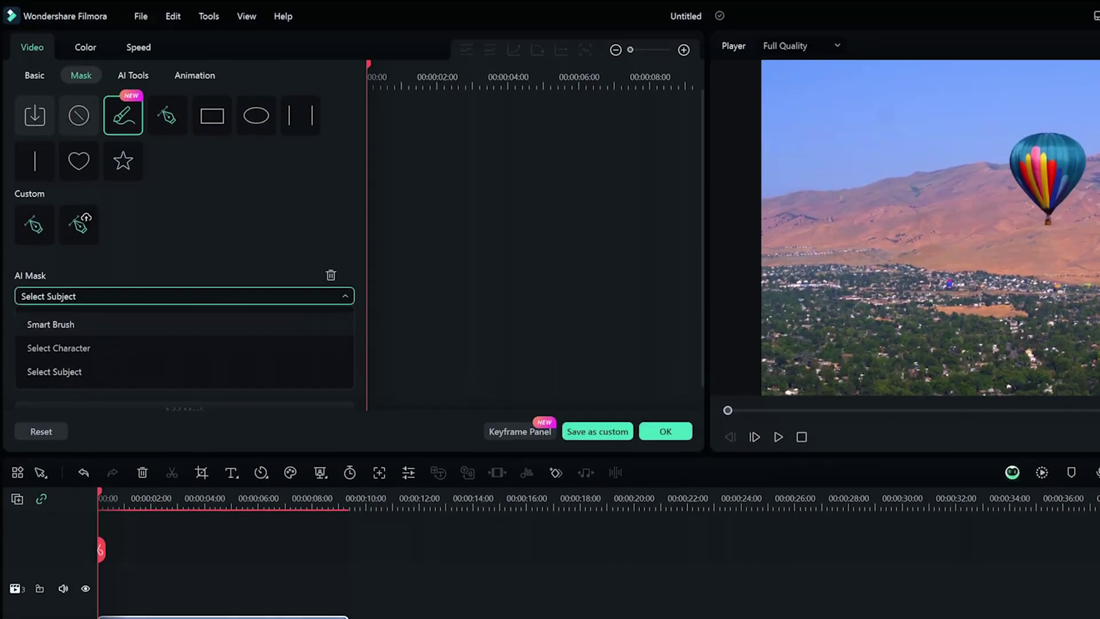
pyautogui.click(52, 322)
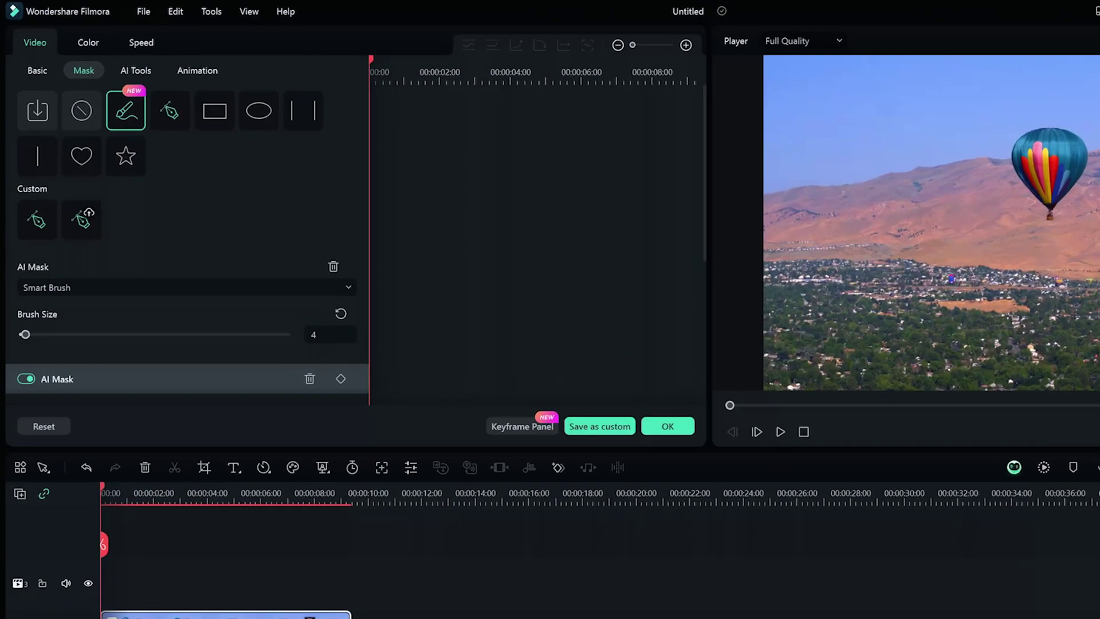
pyautogui.scroll(-5, 146, 189)
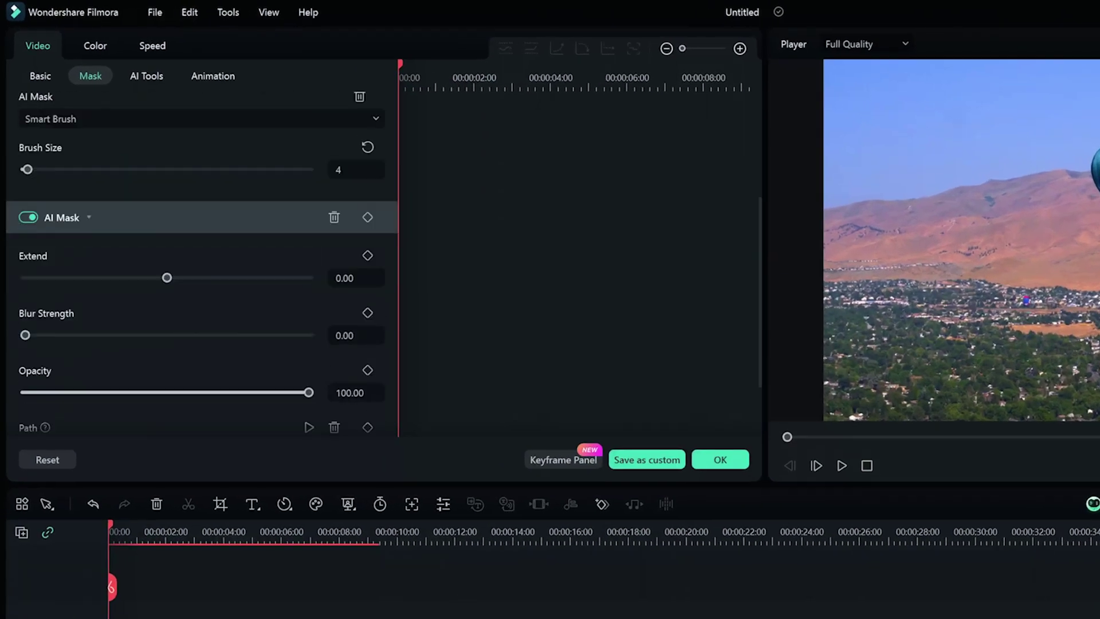
pyautogui.click(308, 338)
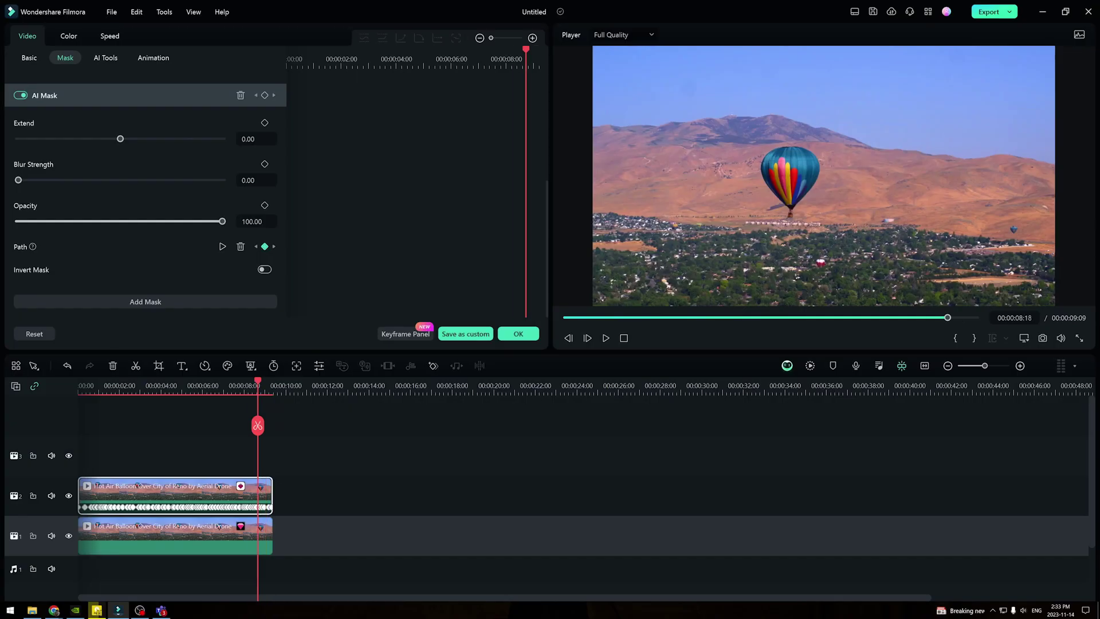
# Step: Make the track-1 balloon clip grayscale (Saturation -100, Contrast 67), then raise the masked copy's saturation to 36 and preview
pyautogui.moveTo(258, 425); pyautogui.dragTo(79, 425)
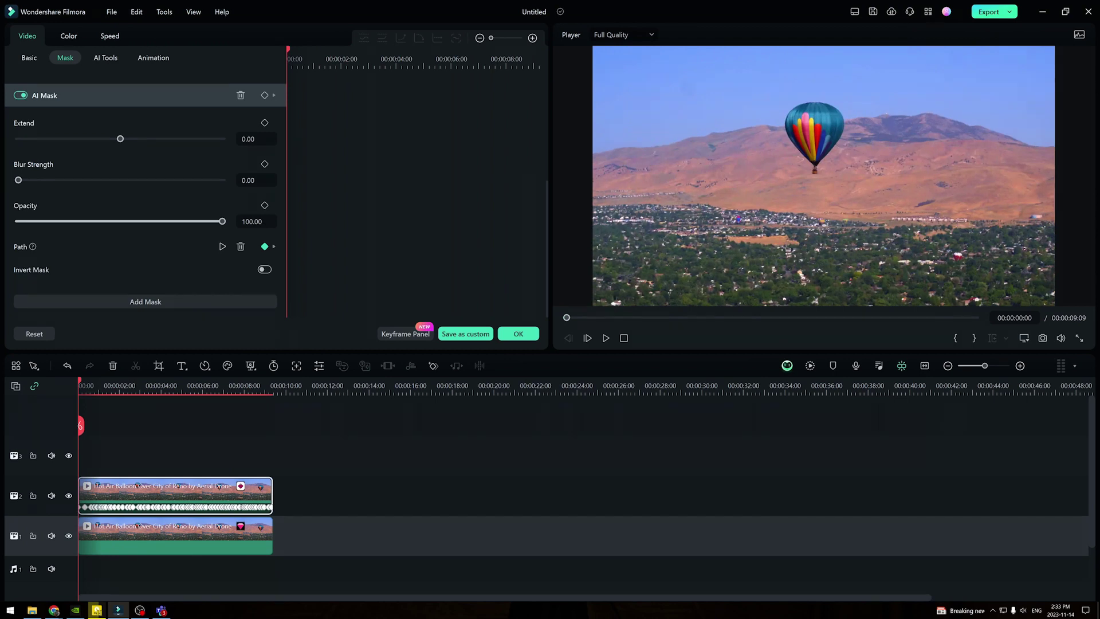
pyautogui.click(175, 541)
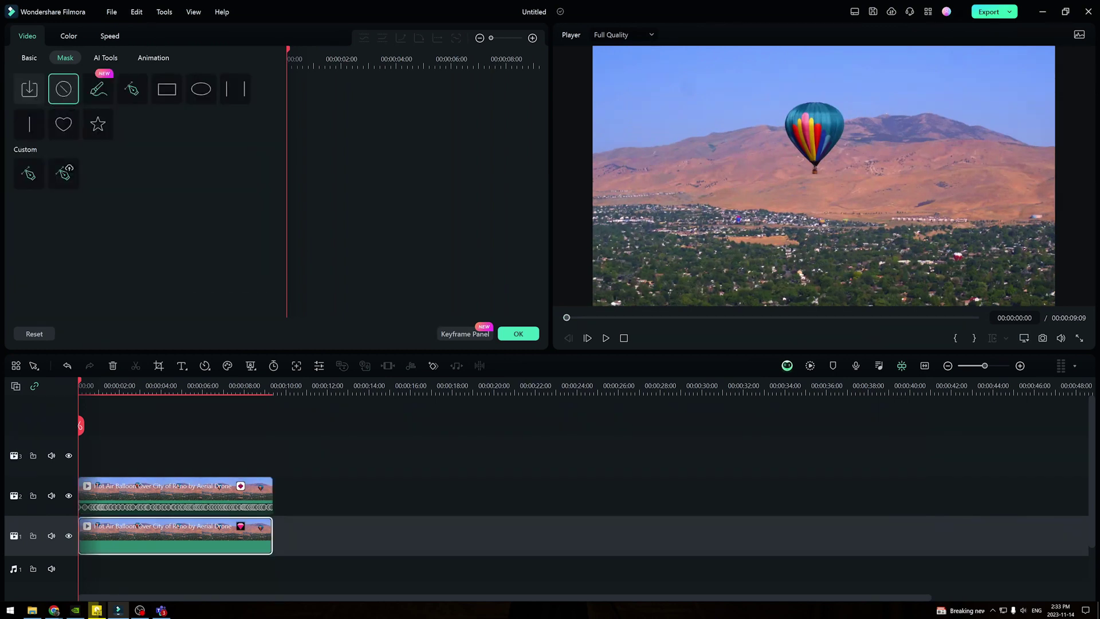
pyautogui.click(68, 35)
pyautogui.scroll(-3, 143, 189)
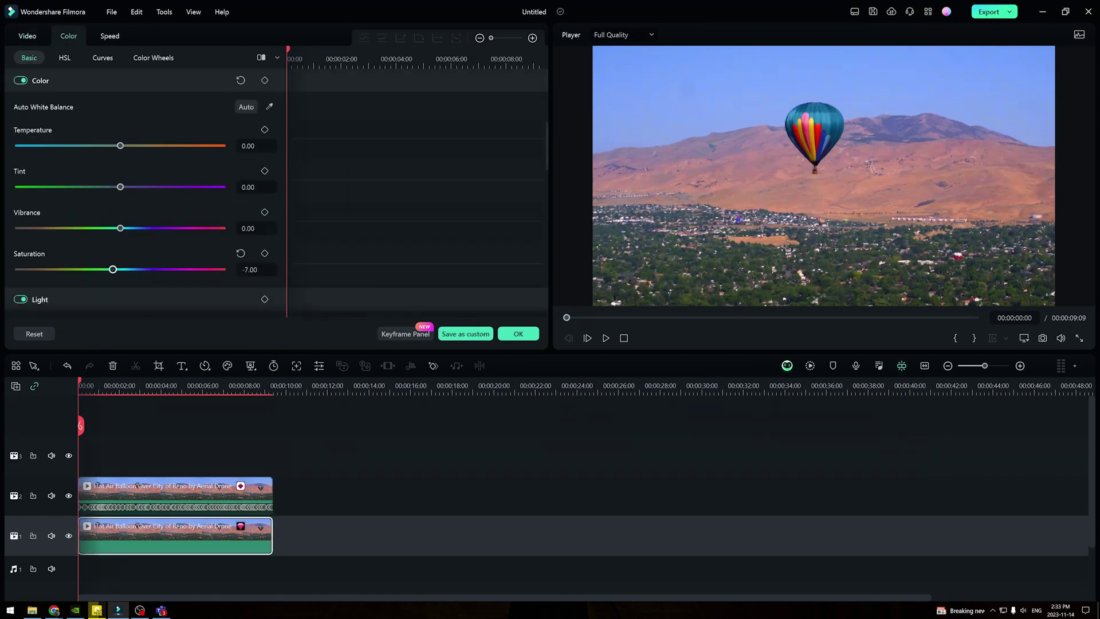
pyautogui.scroll(-4, 143, 200)
pyautogui.moveTo(121, 288); pyautogui.dragTo(188, 288)
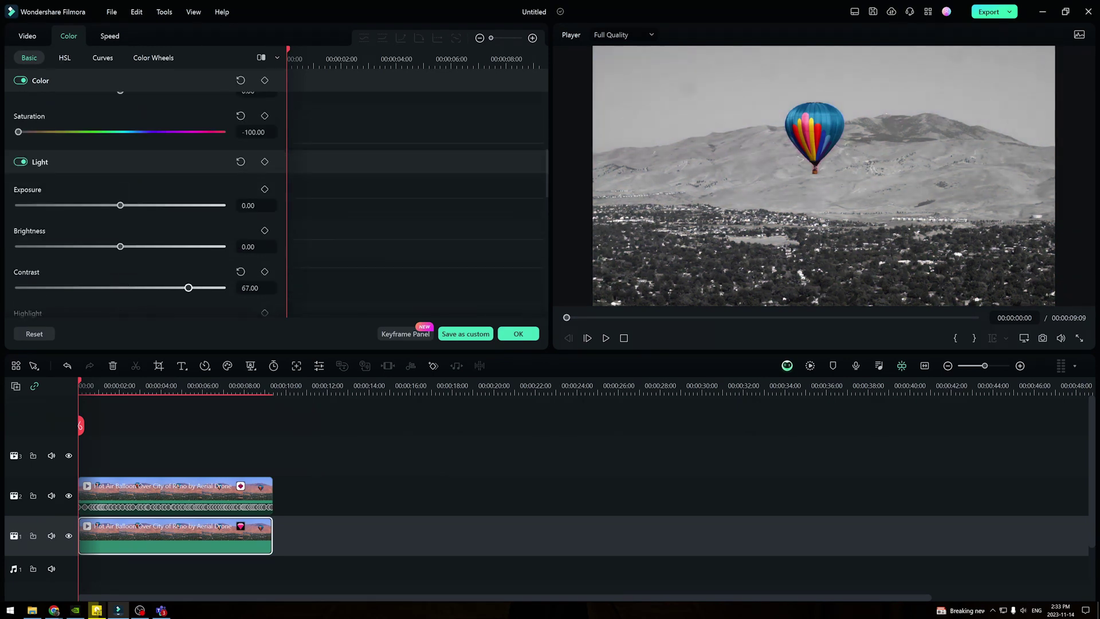
pyautogui.click(175, 496)
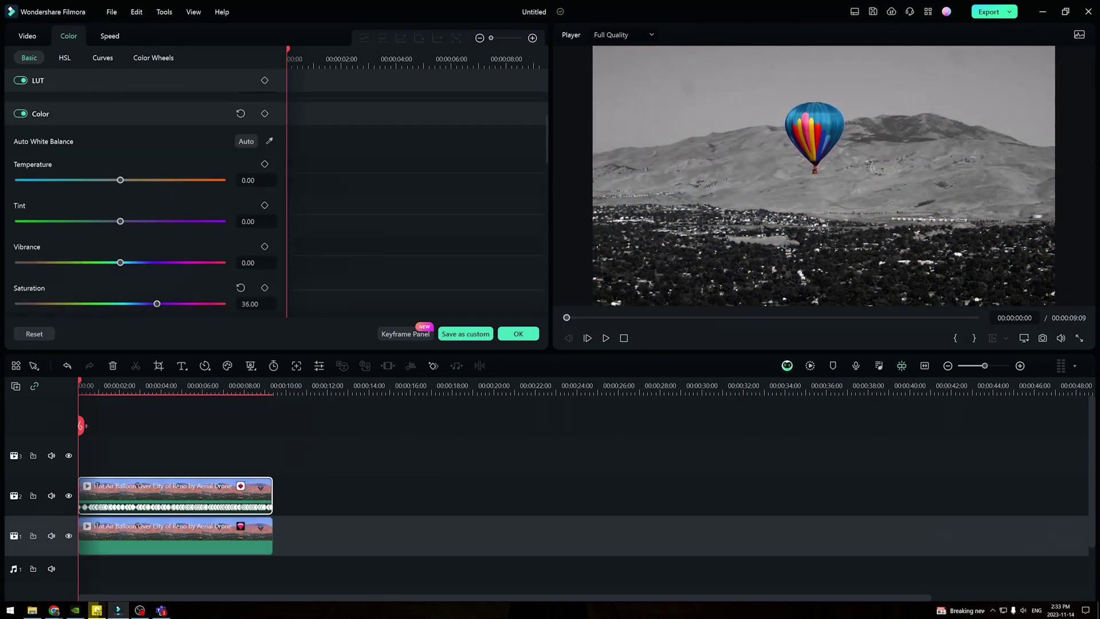
pyautogui.press('space')
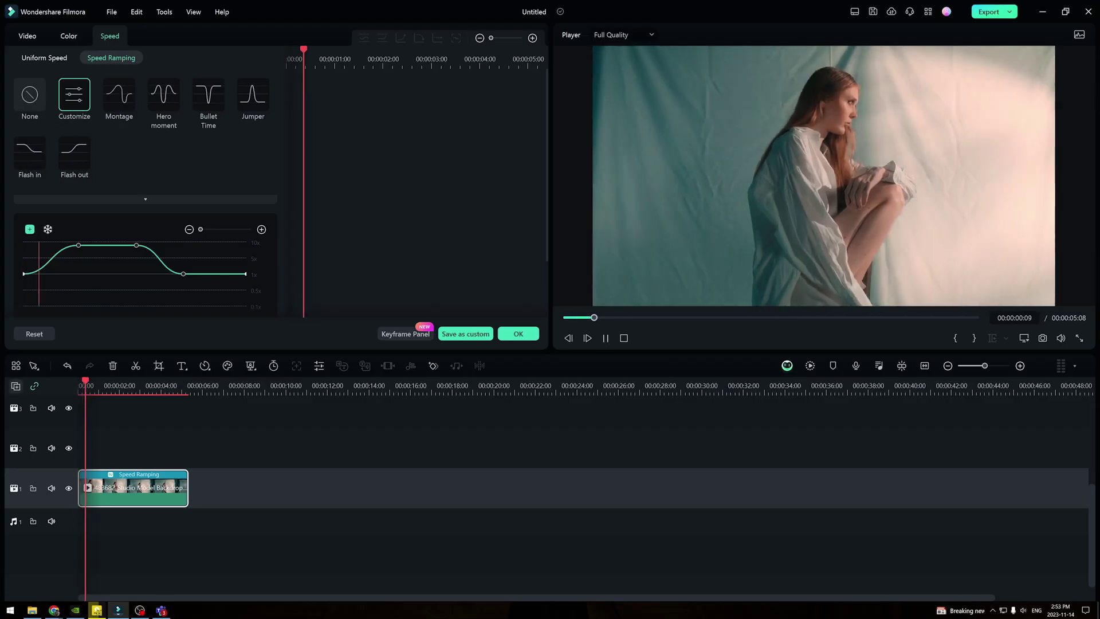
# Step: Add a shortened freeze frame to the model clip at the playhead and copy the clip to track 2
pyautogui.press('space')
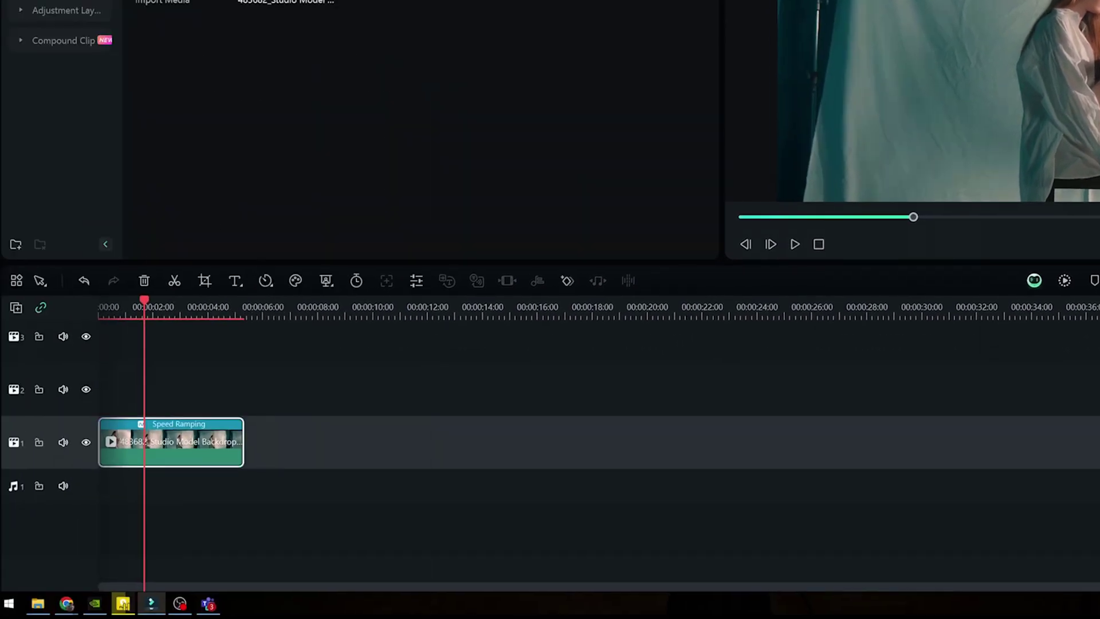
pyautogui.rightClick(147, 442)
pyautogui.click(200, 412)
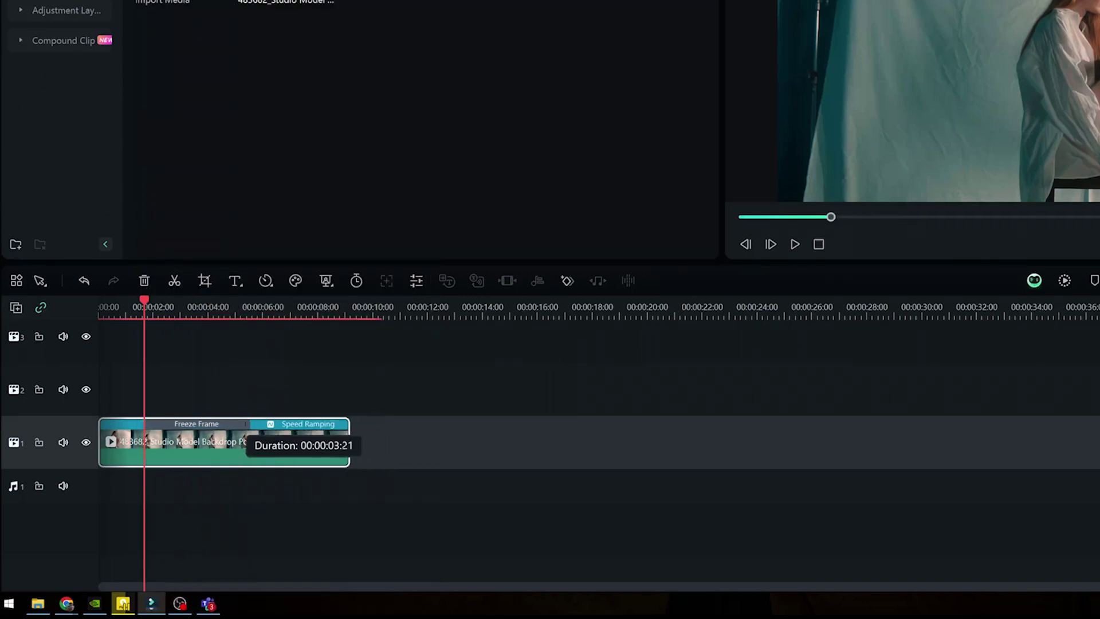
pyautogui.hotkey('ctrl', 'z')
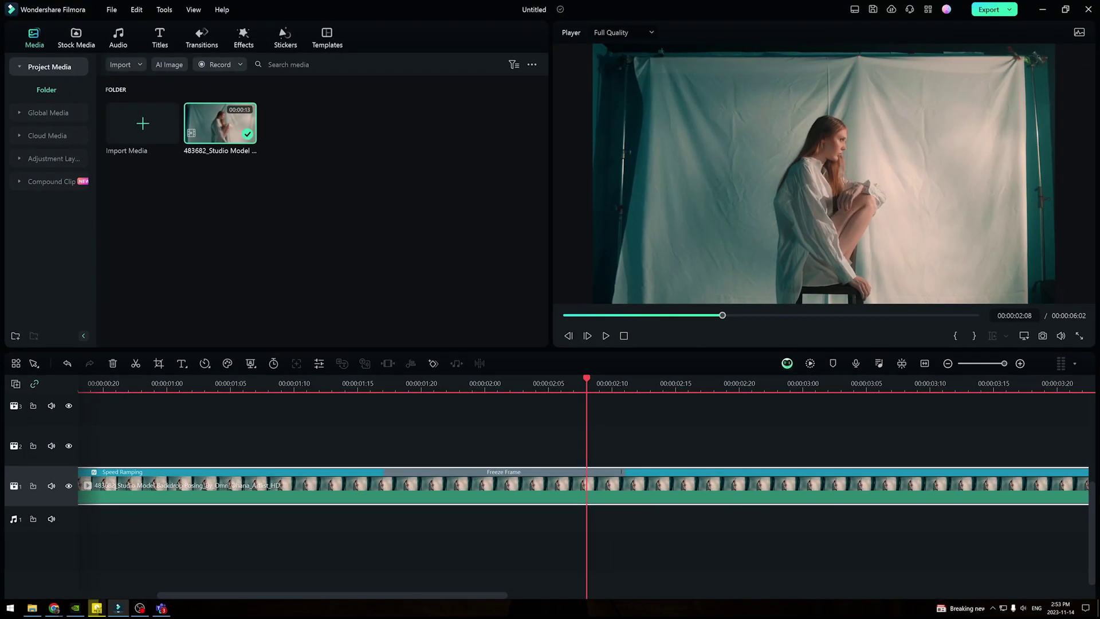
pyautogui.hotkey('ctrl', 'v')
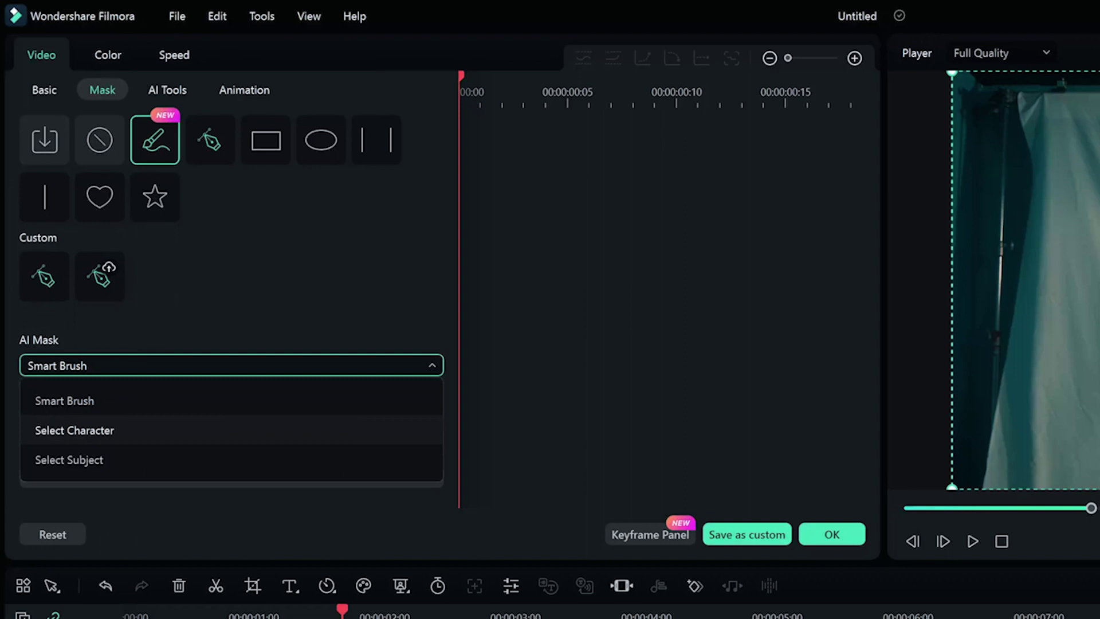
# Step: Mask the model with AI Select Character and stack copies of the masked freeze frame on upper tracks
pyautogui.press('Return')
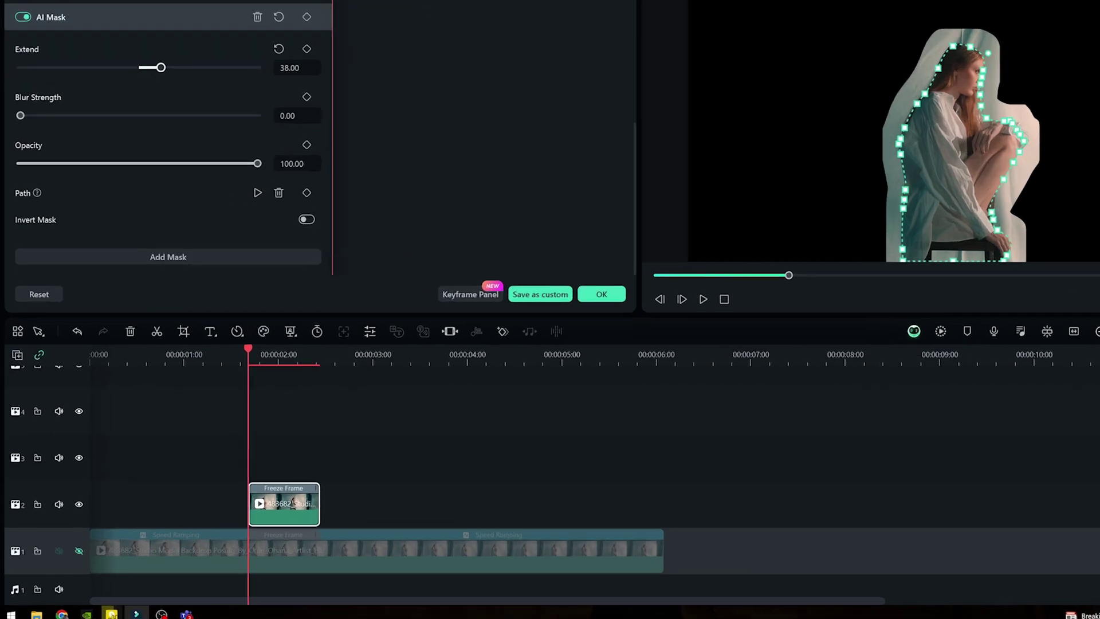
pyautogui.hotkey('ctrl', 'v')
pyautogui.hotkey('ctrl', 'v')
pyautogui.hotkey('ctrl', 'v')
pyautogui.hotkey('ctrl', 'v')
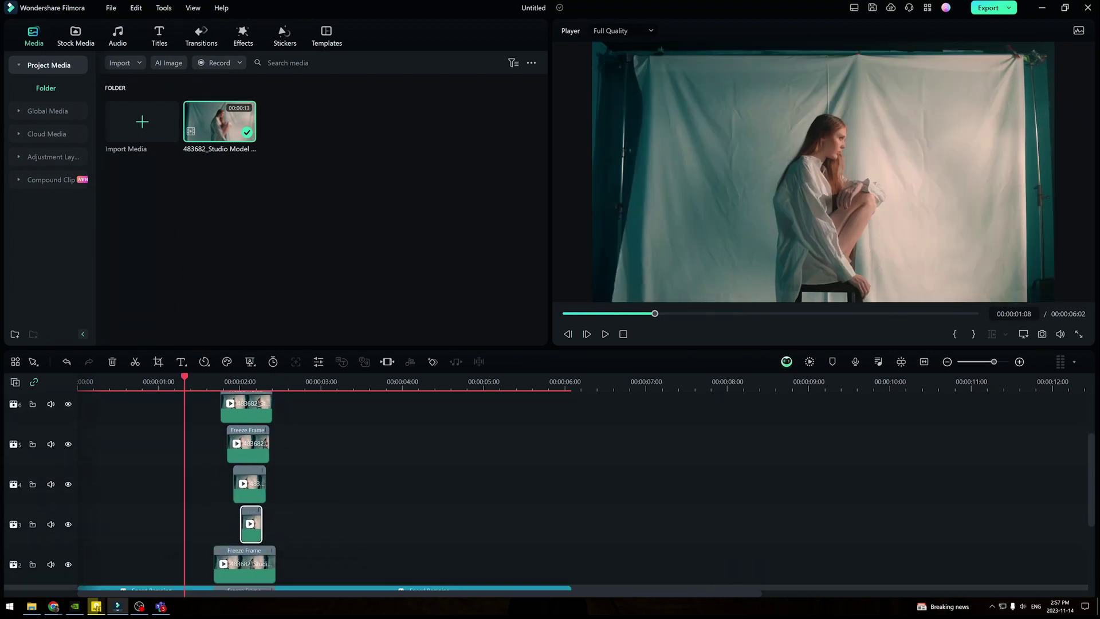
# Step: Play back the staggered stack of freeze-frame cut-outs
pyautogui.press('space')
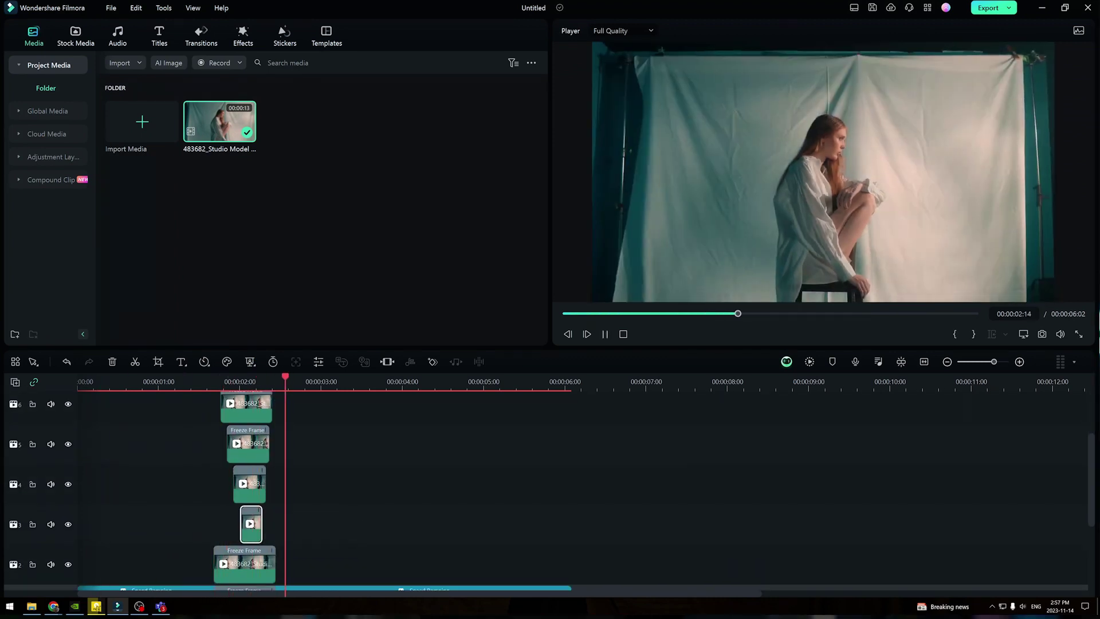